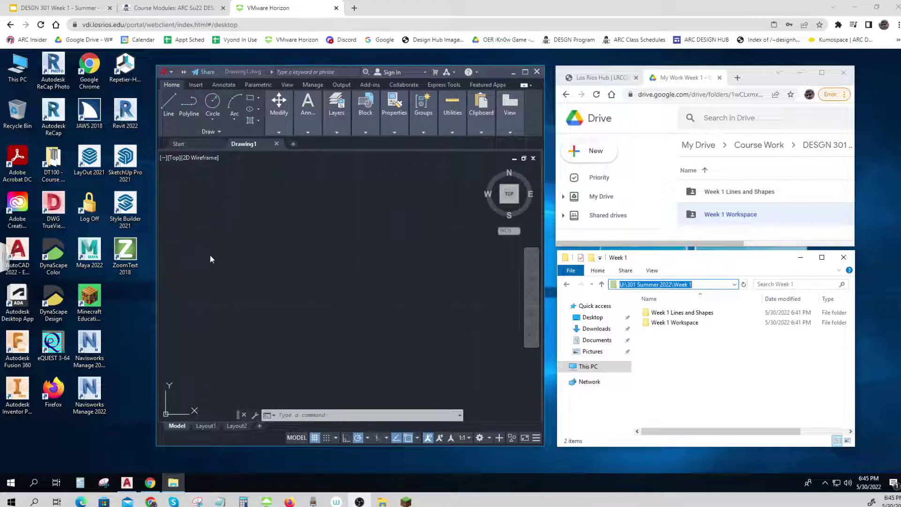
Step: Widen the AutoCAD 2022 window slightly toward the Drive window
left_click(331, 224)
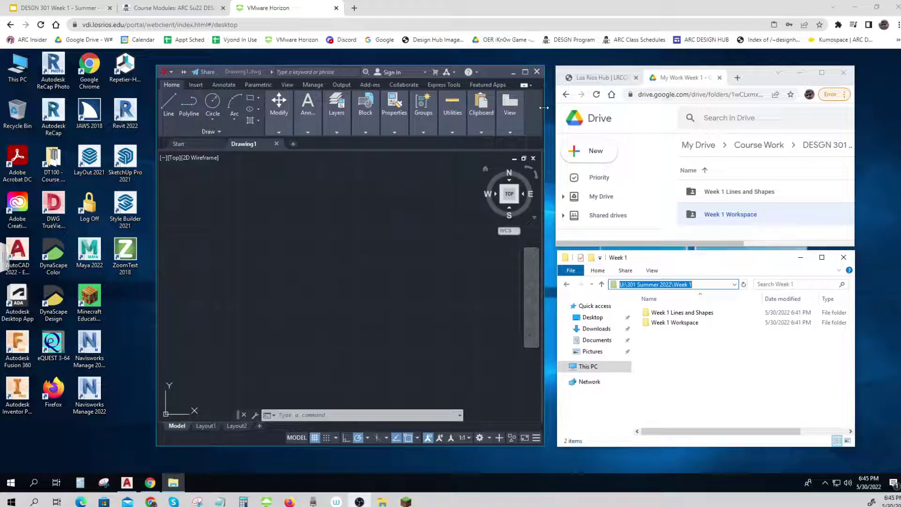
left_click(526, 71)
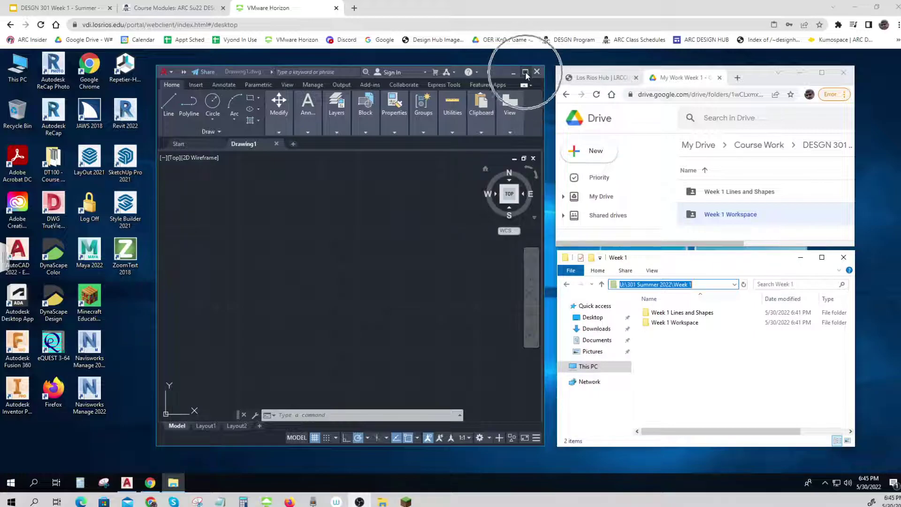
left_click(525, 72)
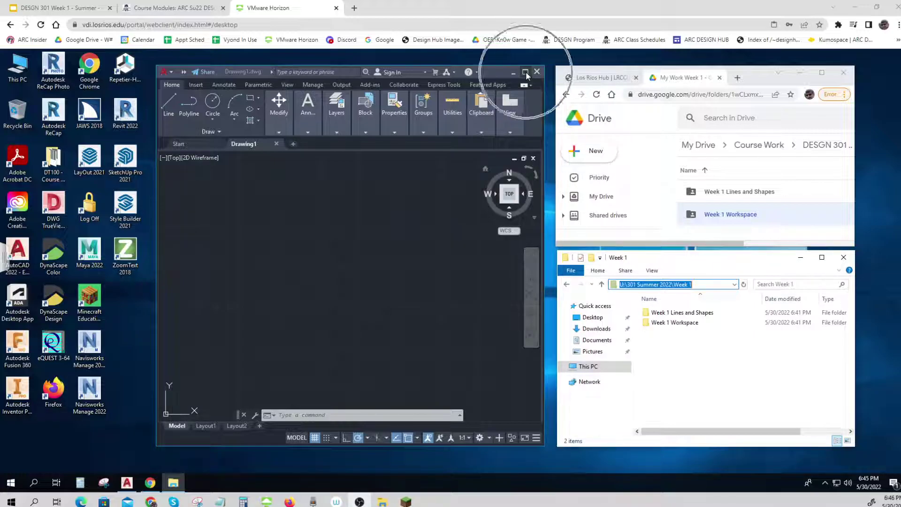
left_click(548, 101)
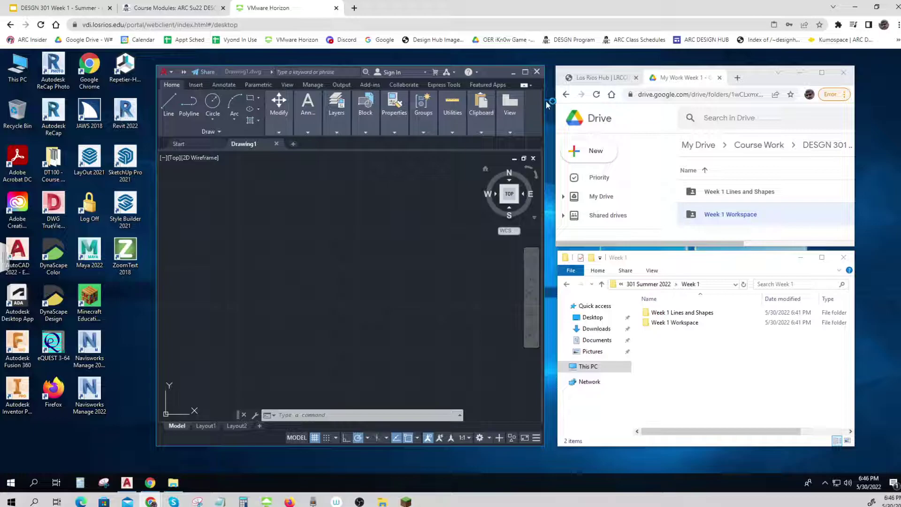
left_click_drag(543, 101, 547, 101)
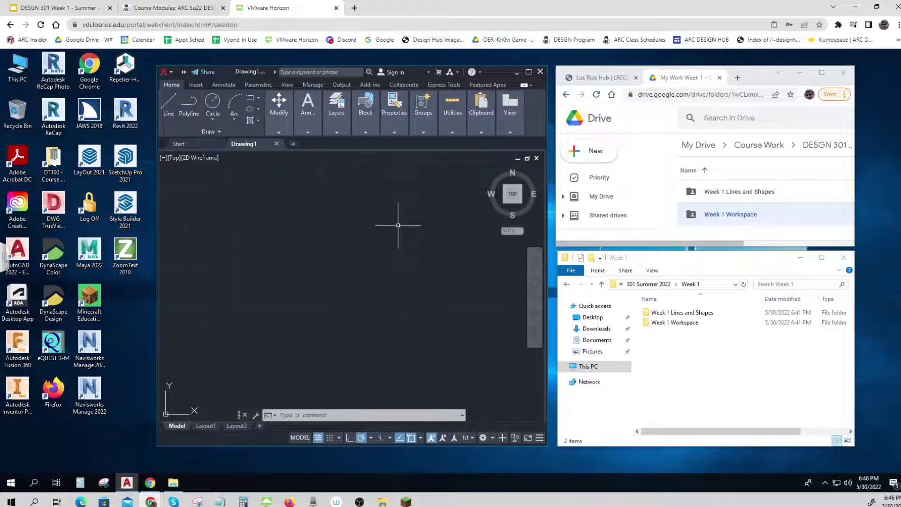
Step: Select the Week 1 Workspace folder in Drive and show the U:\301 Summer 2022\Week 1 path
left_click(644, 124)
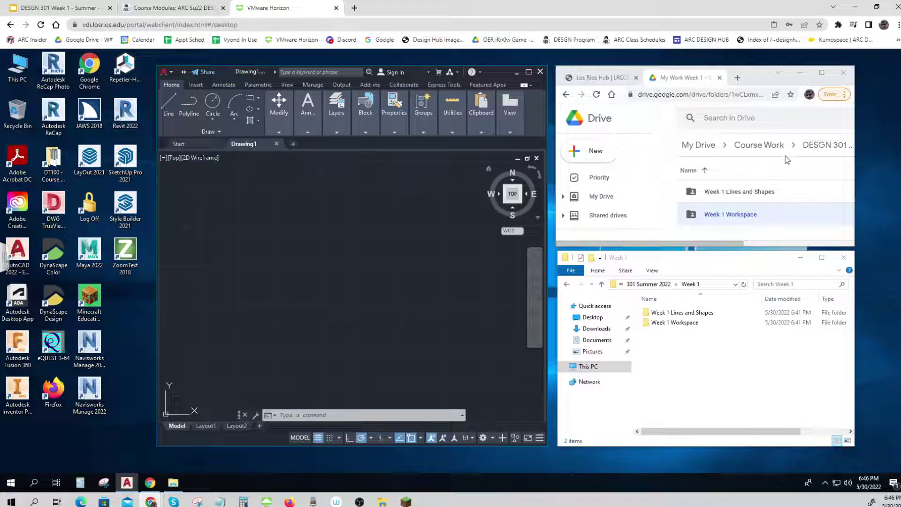
left_click(825, 149)
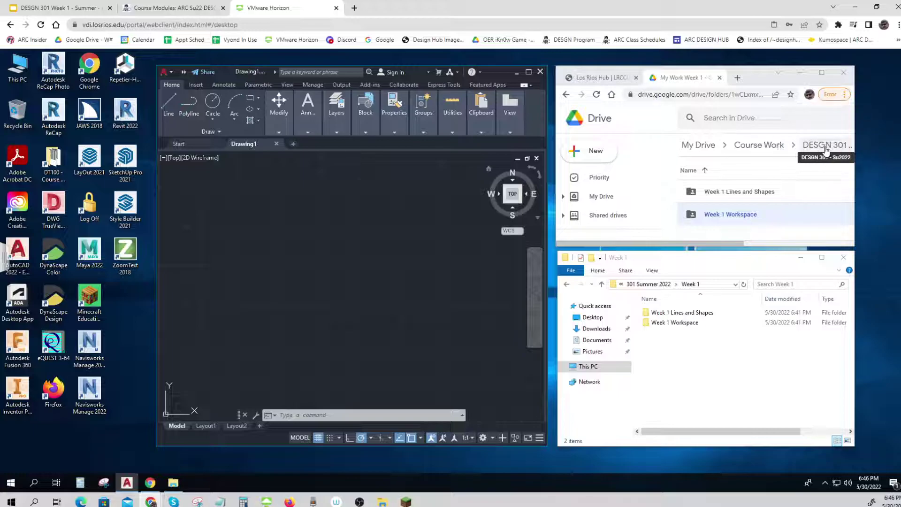
left_click(737, 196)
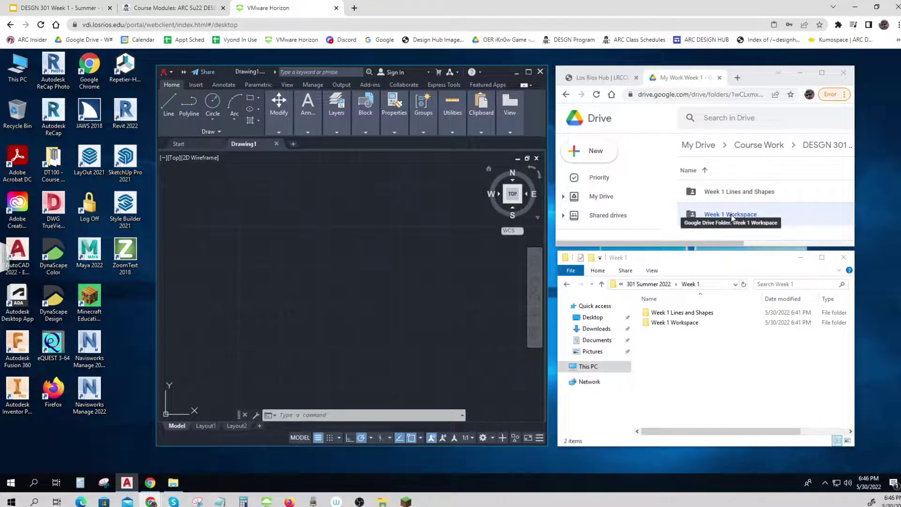
left_click(732, 217)
left_click(734, 284)
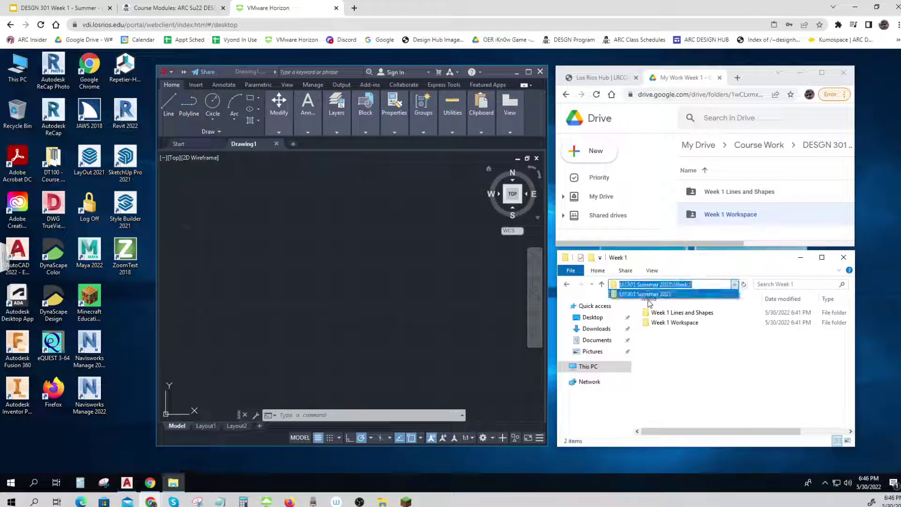
Step: Open a This PC window, expand it in the navigation pane and select the U: network drive
double_click(21, 65)
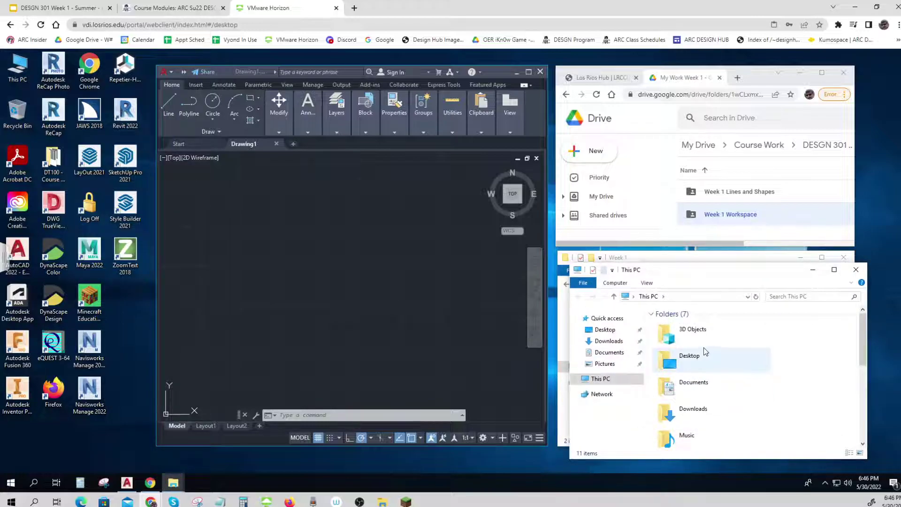
left_click(605, 383)
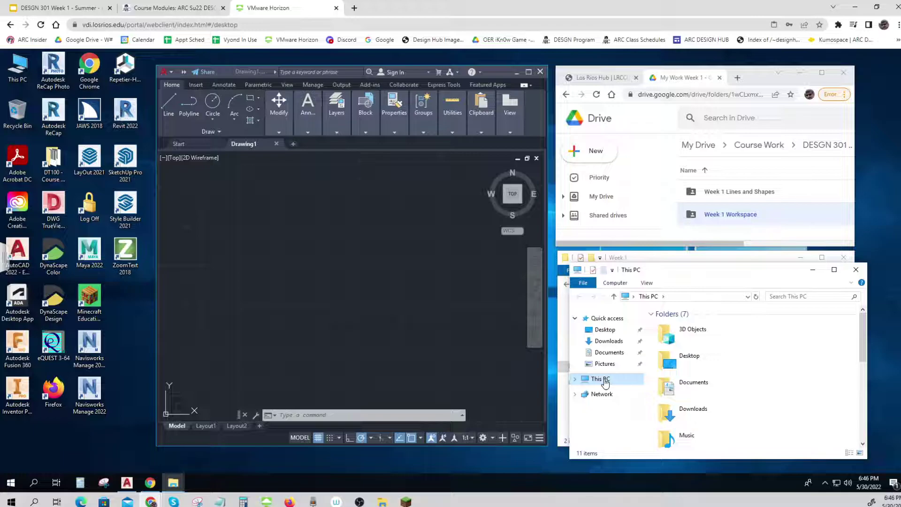
double_click(605, 383)
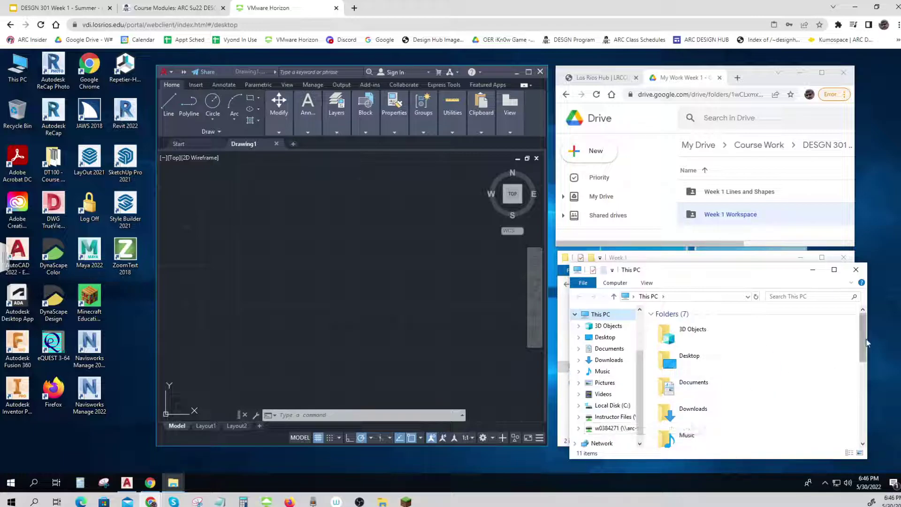
left_click_drag(865, 342, 859, 411)
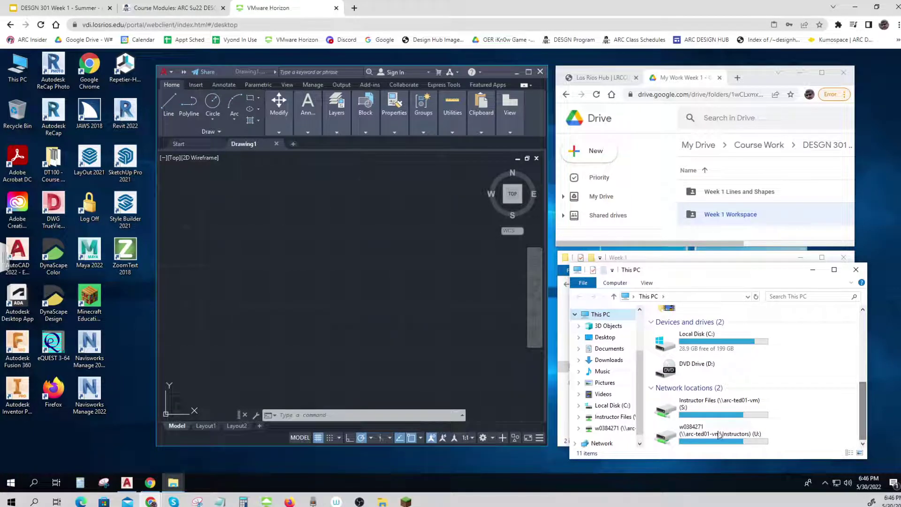
left_click(733, 438)
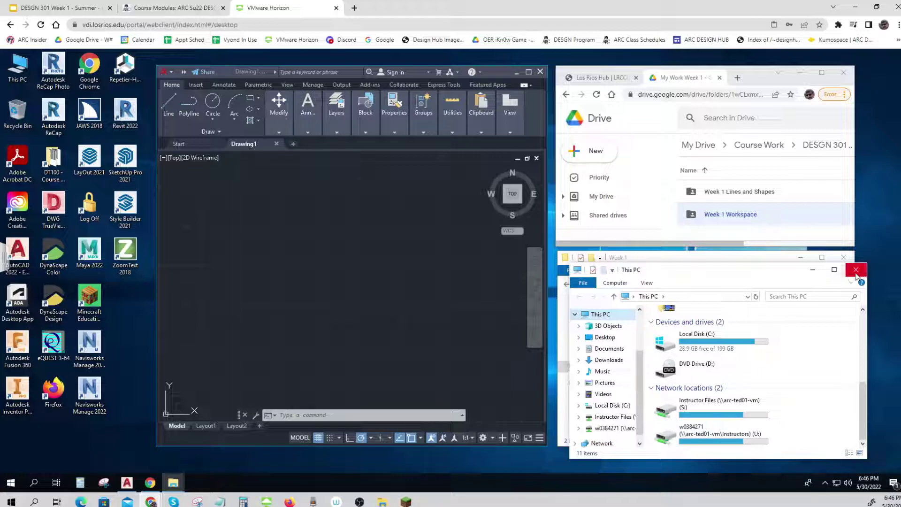
left_click(704, 439)
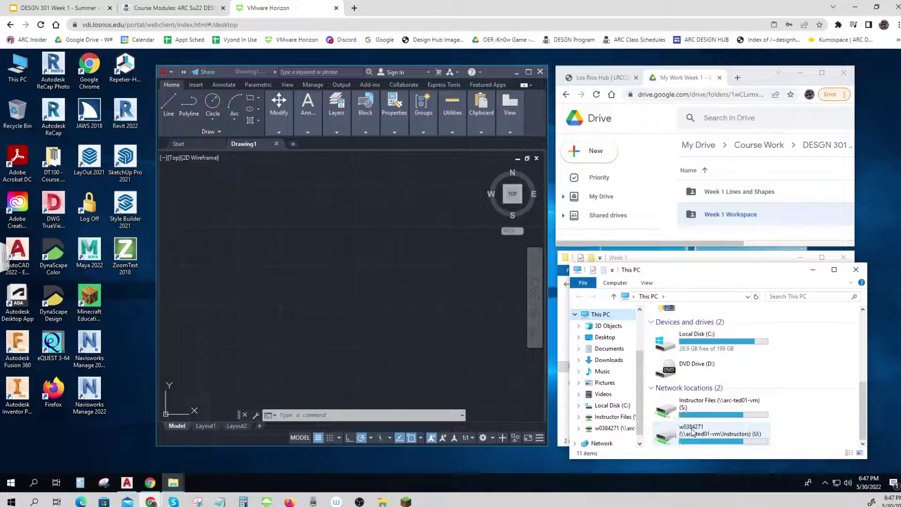
Step: Close This PC, open Week 1 Workspace and cut all nine Plate files
left_click(856, 269)
left_click(678, 315)
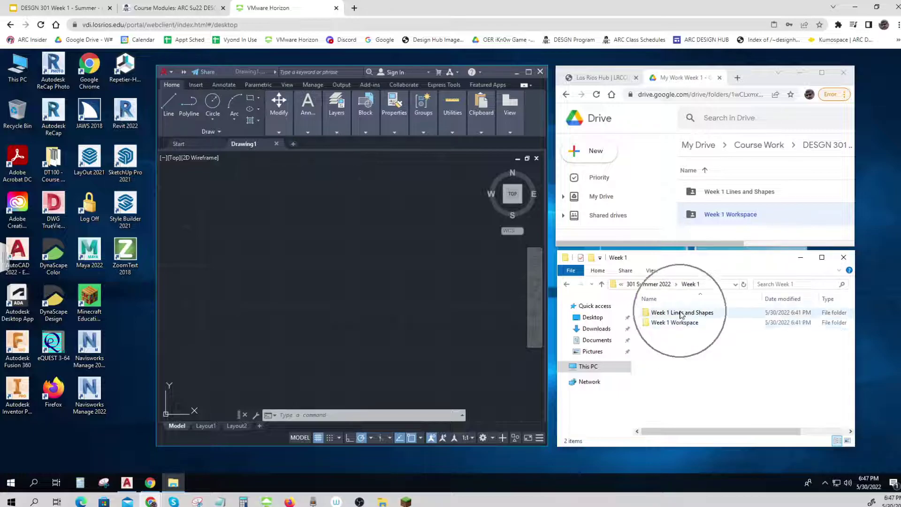
double_click(734, 217)
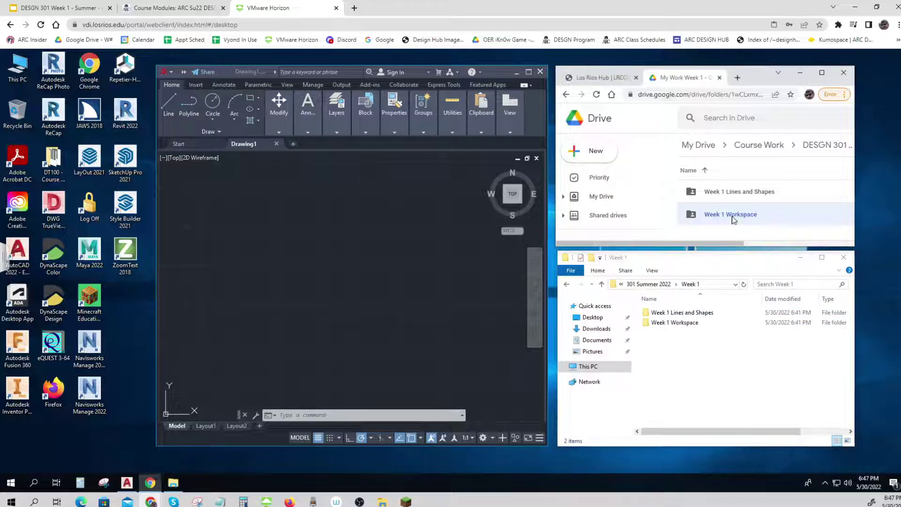
double_click(689, 323)
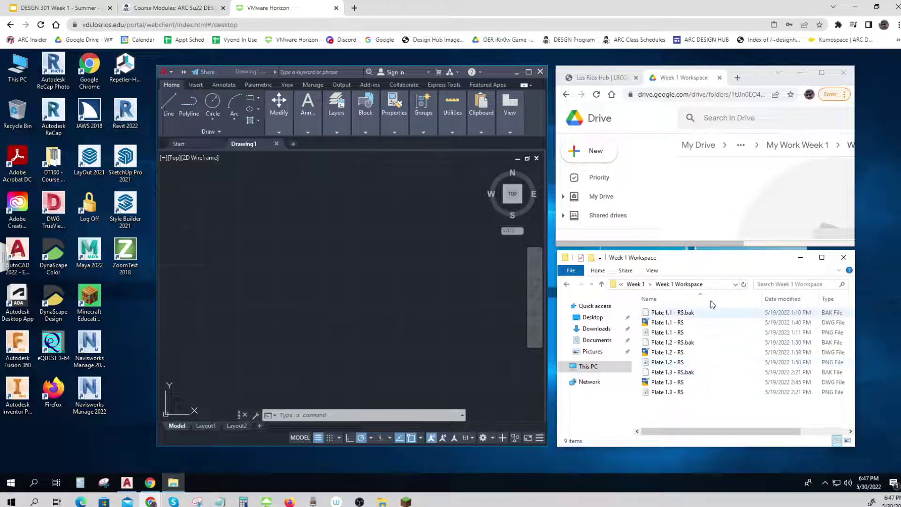
left_click(670, 313)
left_click(670, 394, "shift")
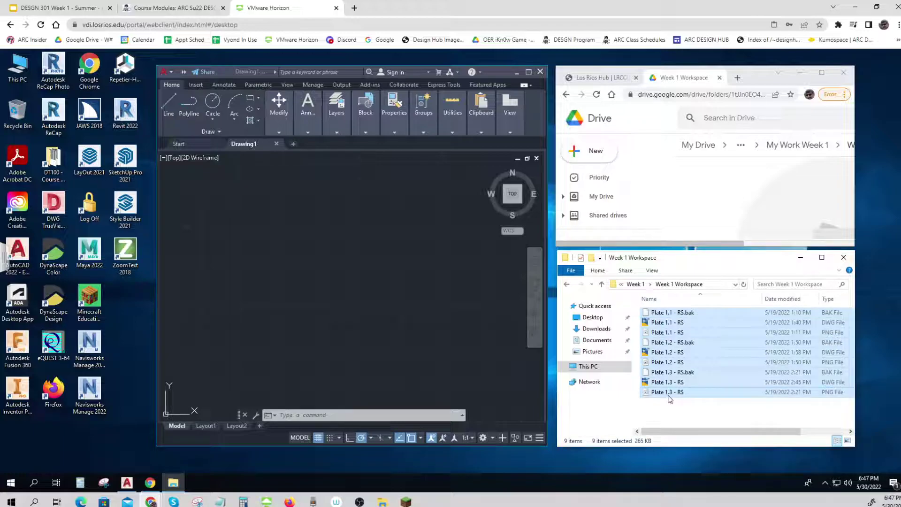
right_click(691, 353)
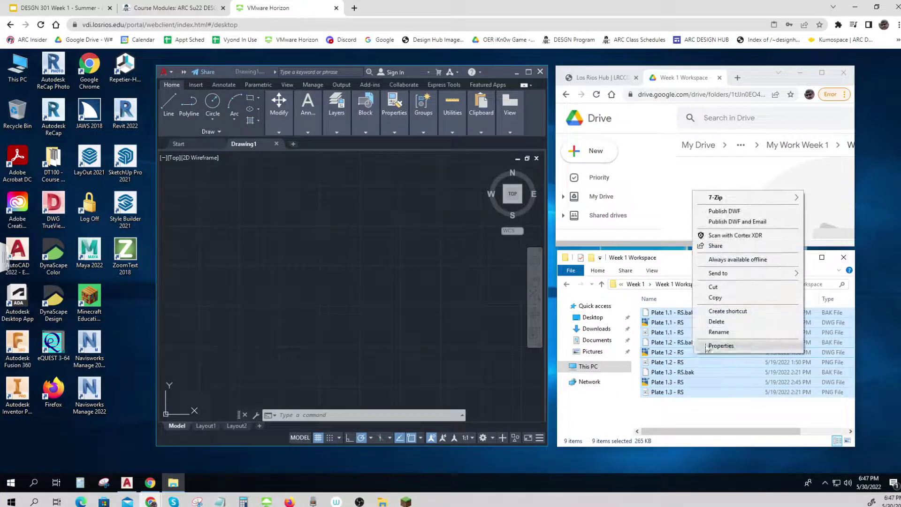
left_click(715, 298)
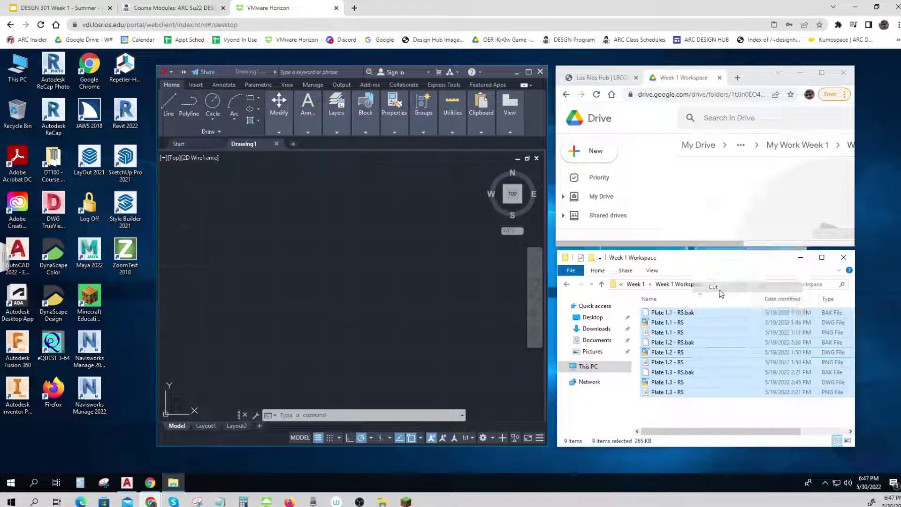
Step: Paste the Plate files into Week 1 Lines and Shapes, then reopen the empty Week 1 Workspace
left_click(634, 285)
double_click(678, 313)
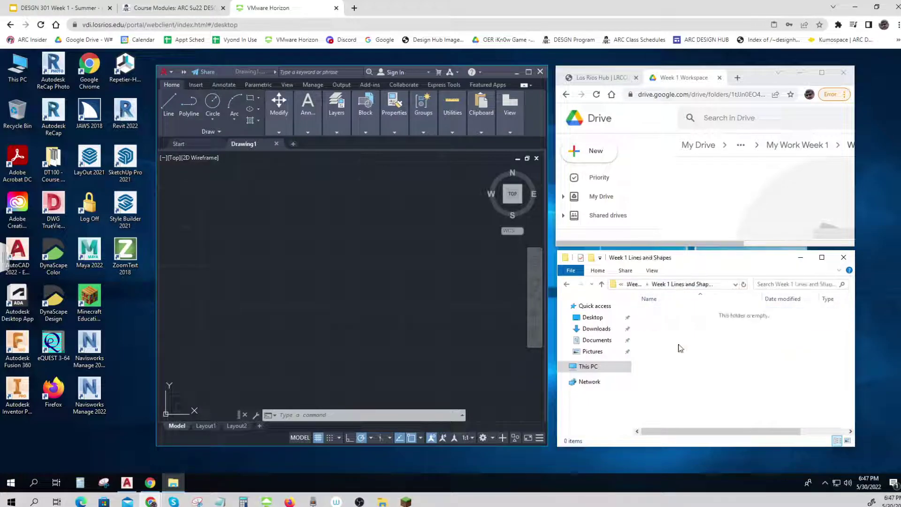
right_click(678, 345)
left_click(703, 410)
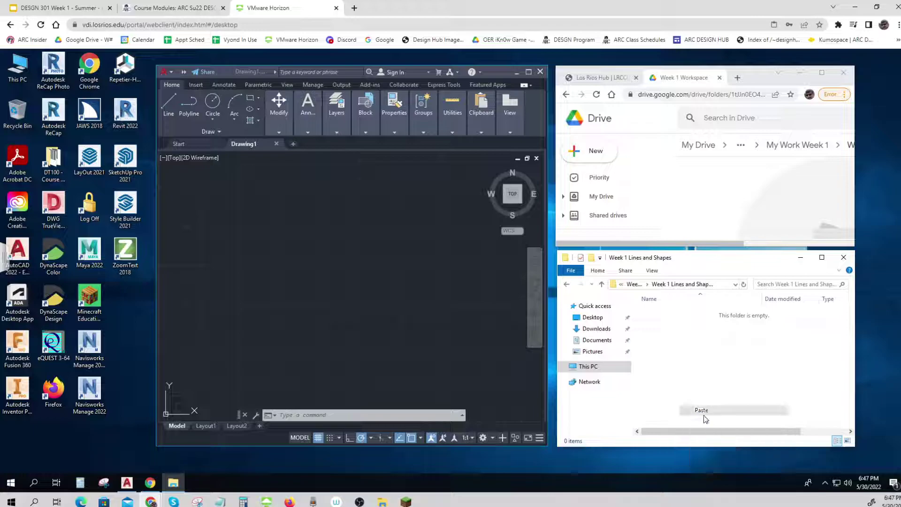
left_click(641, 285)
double_click(674, 324)
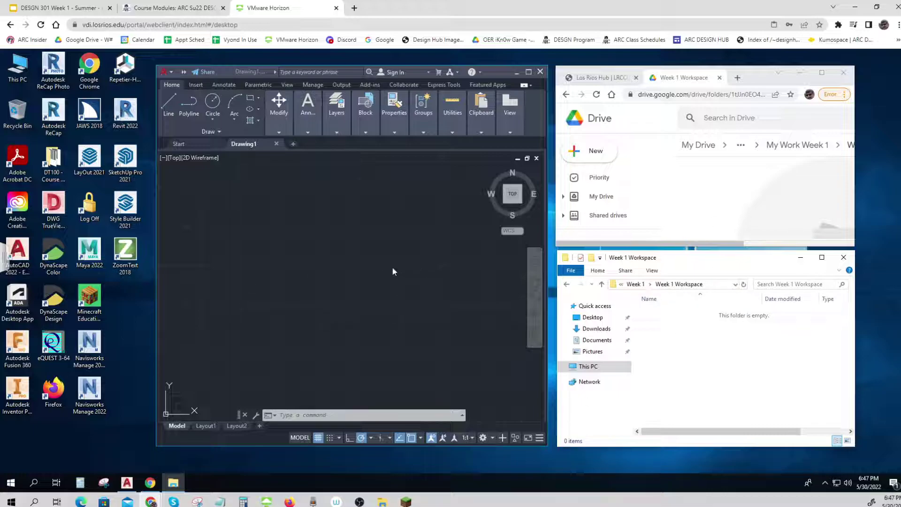
Step: Launch Snipping Tool and snip a rectangle around the whole empty AutoCAD 2022 window
left_click(196, 502)
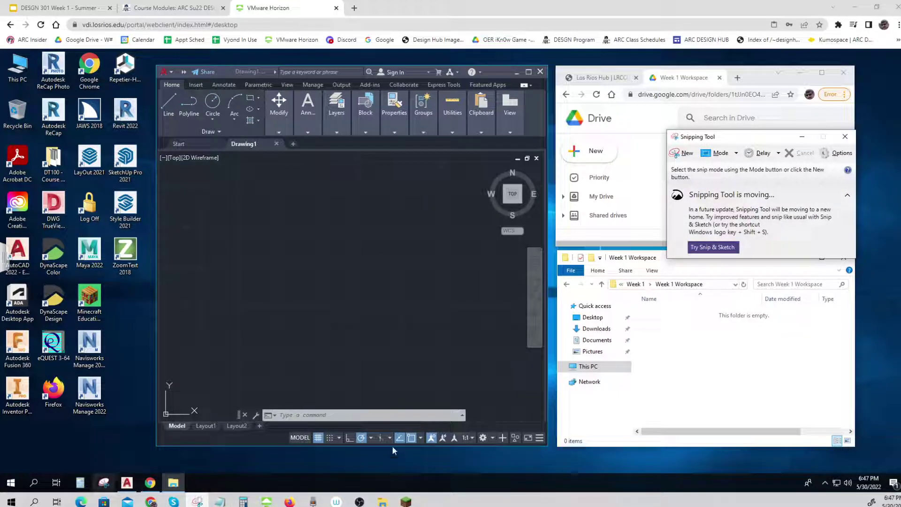
left_click(104, 483)
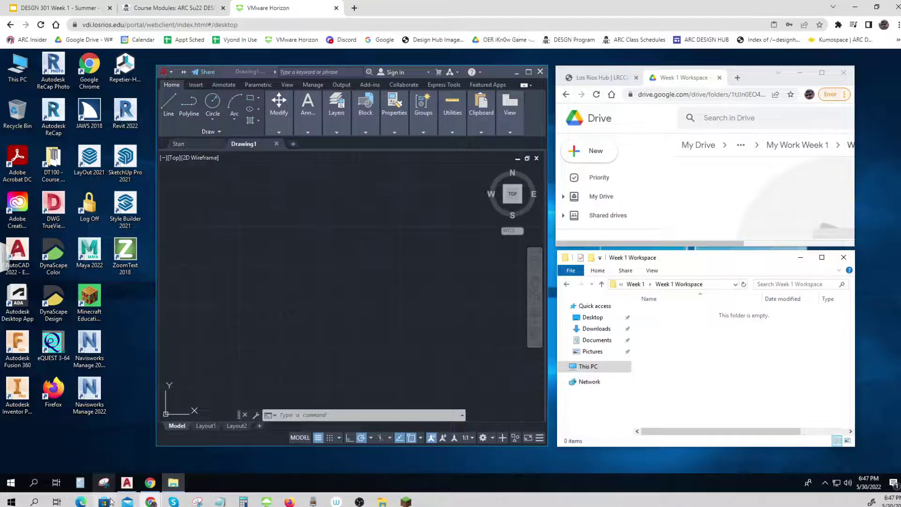
left_click(91, 484)
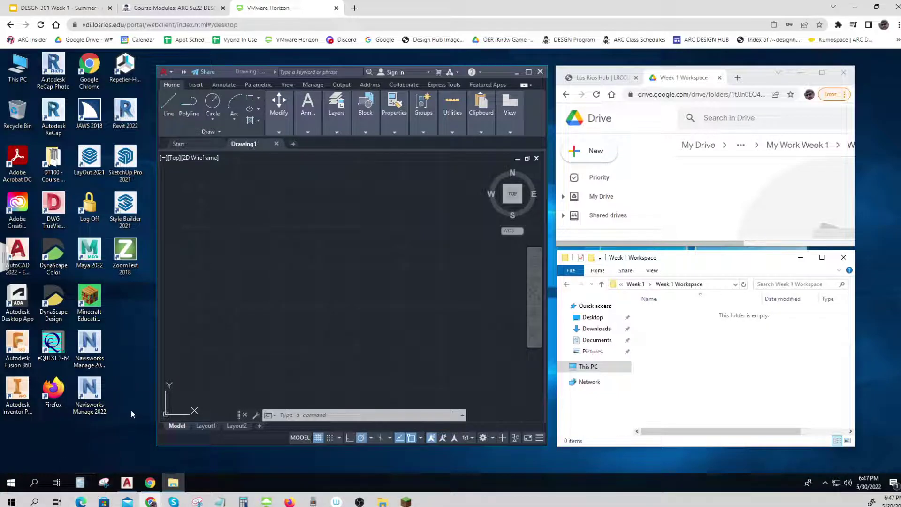
left_click(104, 483)
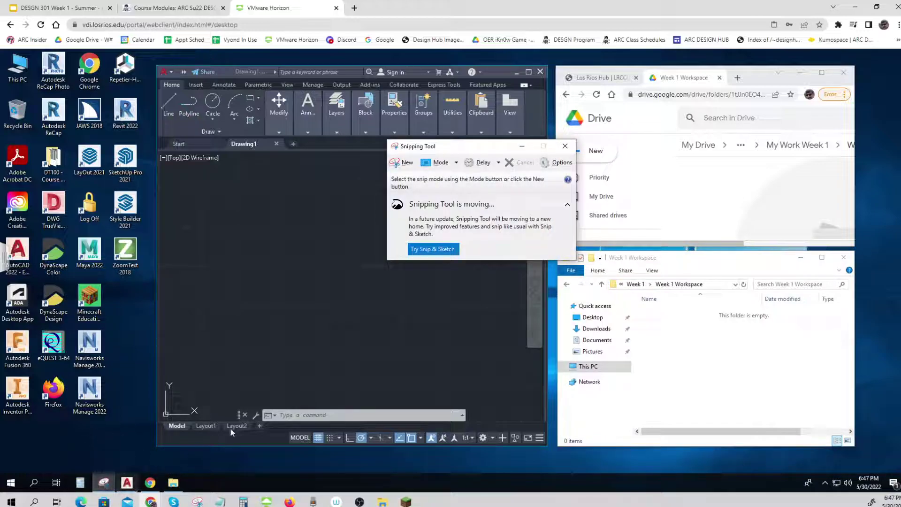
left_click(406, 162)
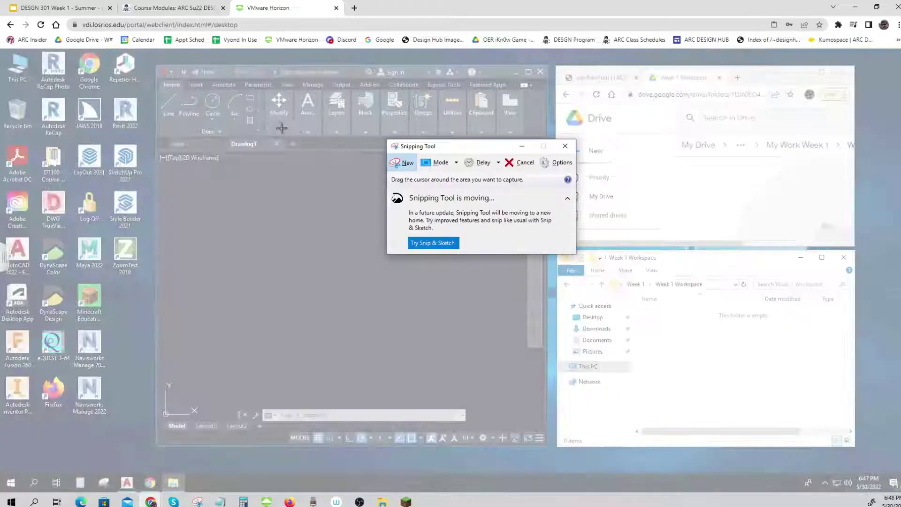
left_click_drag(153, 63, 552, 447)
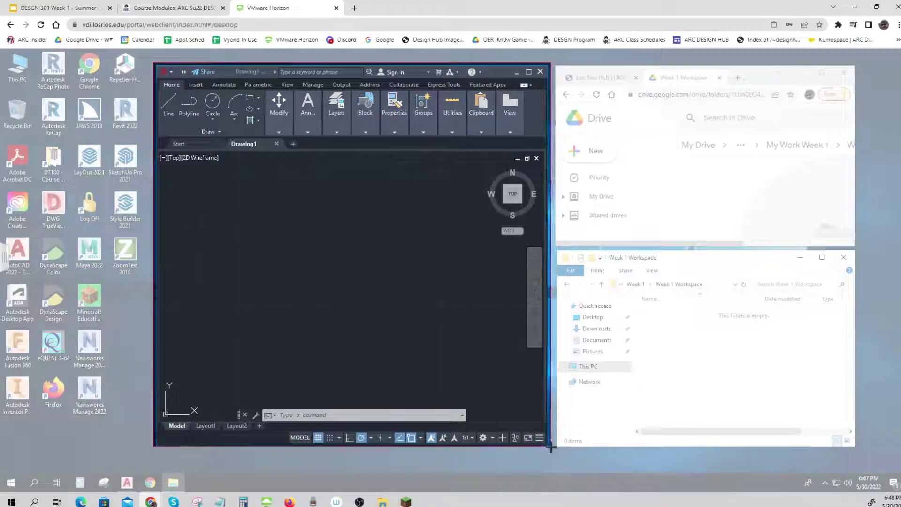
left_click_drag(551, 447, 552, 446)
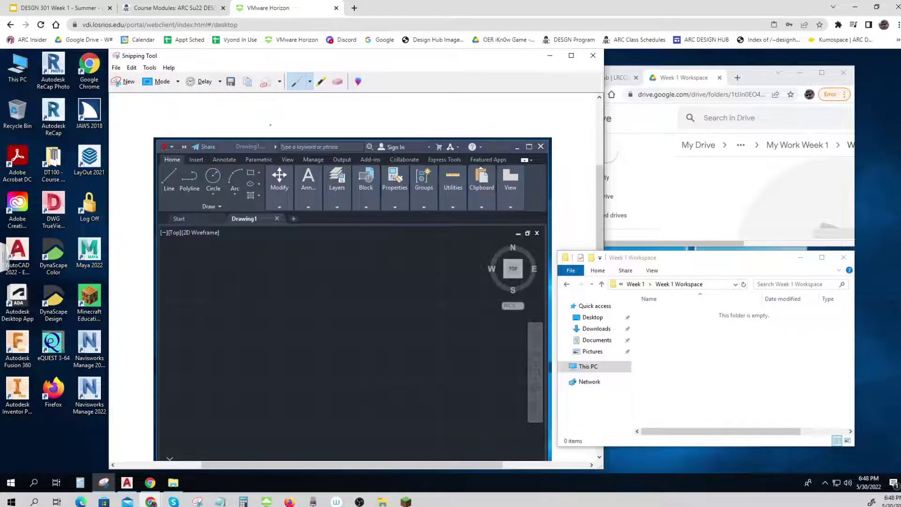
Step: Save the snip as PNG '01- AutoCAD Opened' in U:\301 Summer 2022\Week 1\Week 1 Workspace
left_click(116, 68)
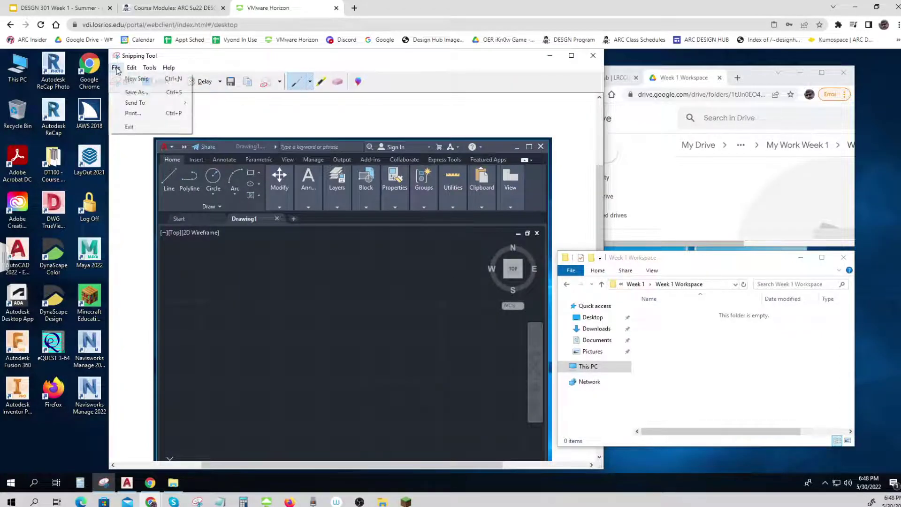
left_click(136, 92)
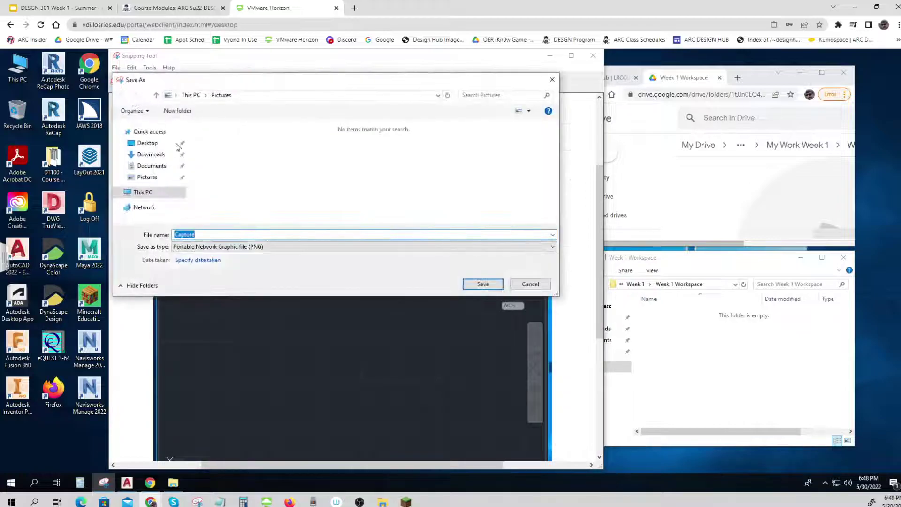
left_click(150, 192)
scroll(328, 188, "down", 3)
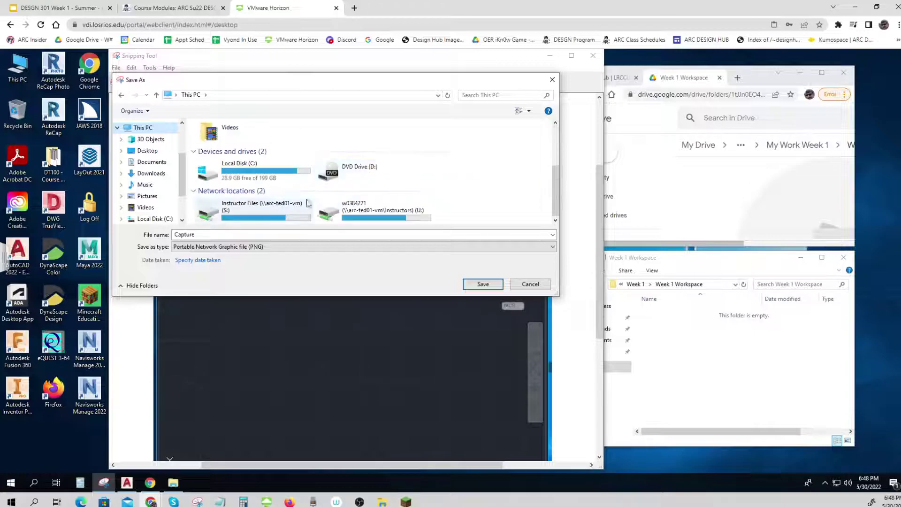
left_click(374, 216)
double_click(374, 216)
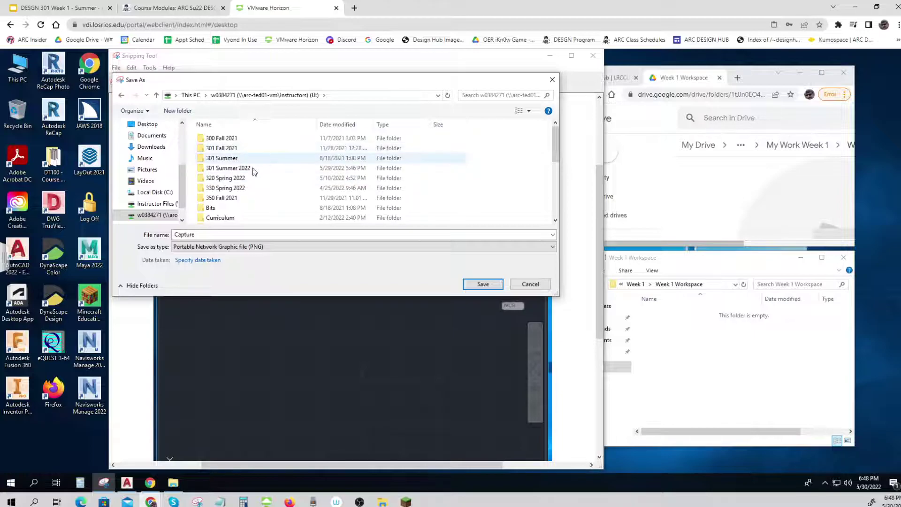
double_click(244, 168)
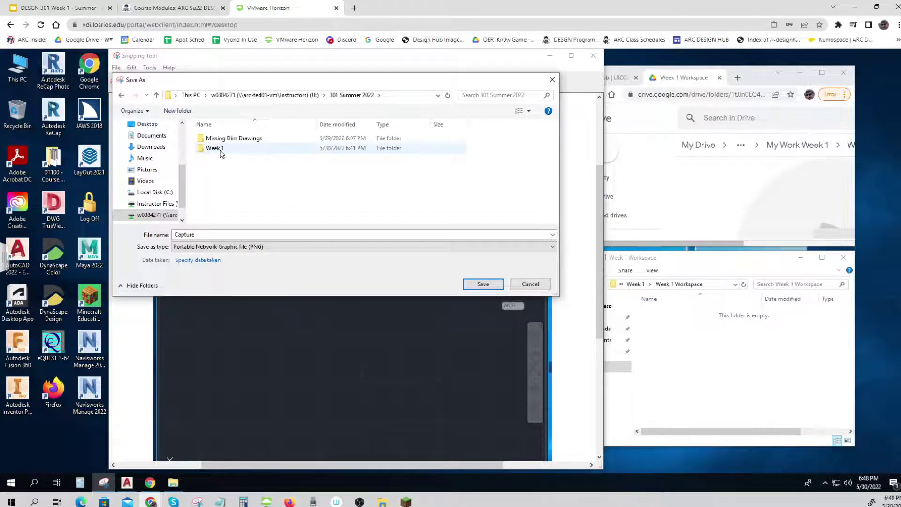
double_click(221, 150)
double_click(221, 148)
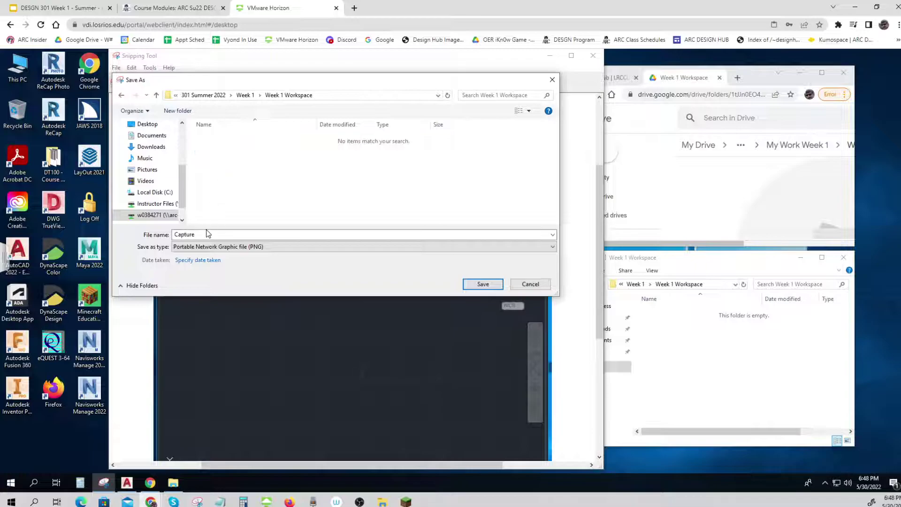
double_click(207, 234)
type("01")
type("- AutoCAD Opened")
left_click(483, 284)
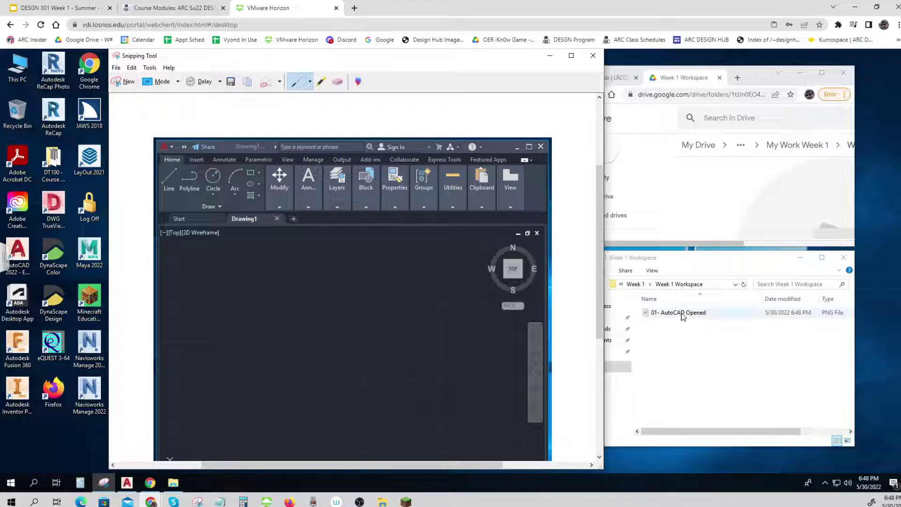
Step: Drag 01- AutoCAD Opened into the Drive Week 1 Workspace folder and minimize Snipping Tool
left_click_drag(682, 316, 717, 260)
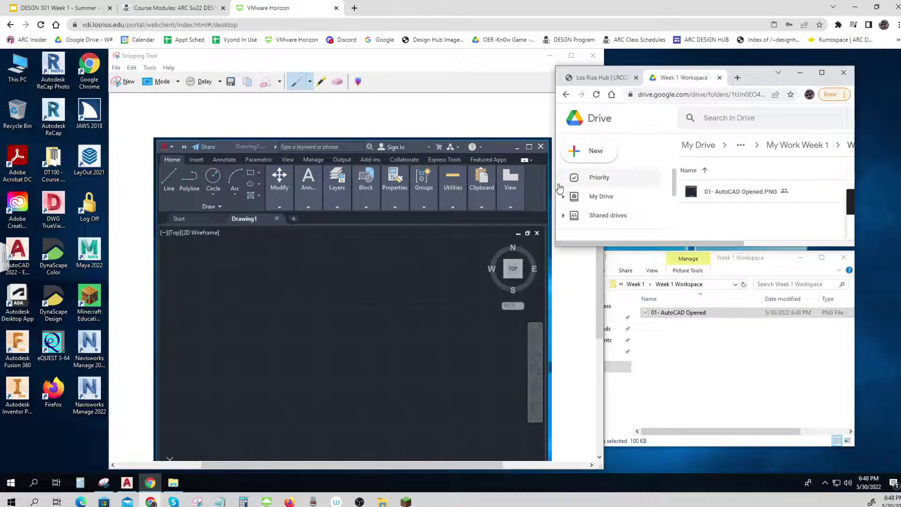
left_click(549, 57)
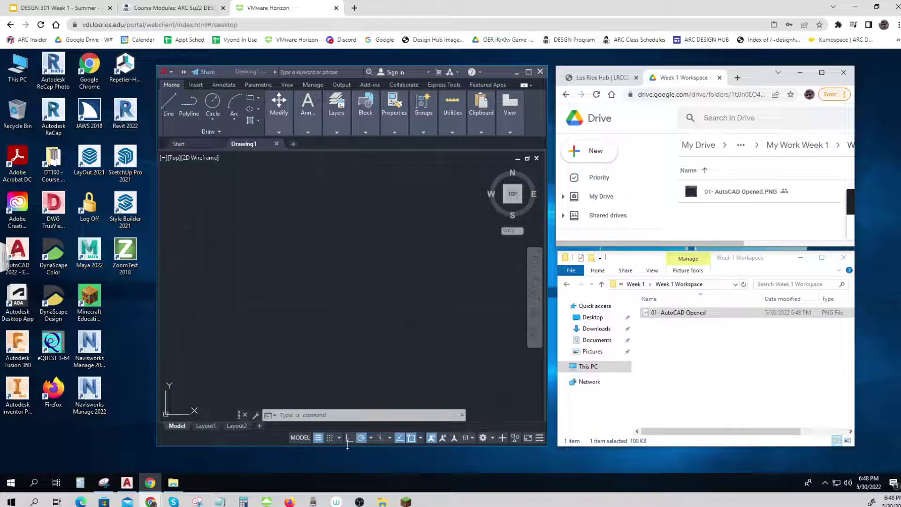
Step: Add Dynamic Input and LineWeight to the status bar; remove Isometric Drafting, annotation toggles, Isolate Objects, Clean Screen
left_click(537, 440)
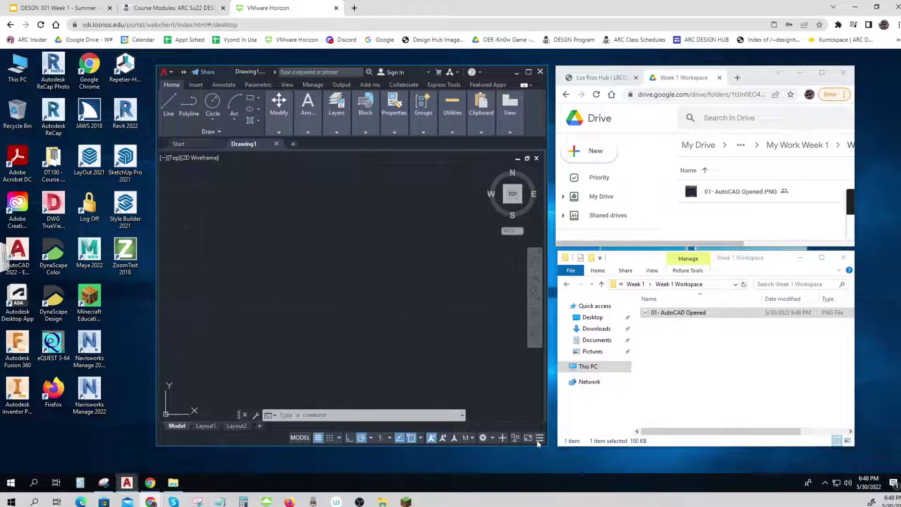
left_click(539, 437)
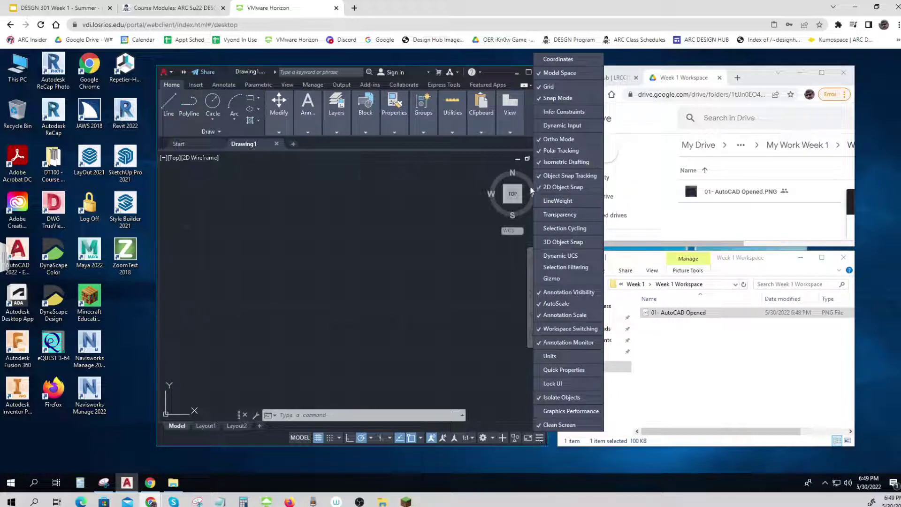
left_click(561, 125)
left_click(562, 162)
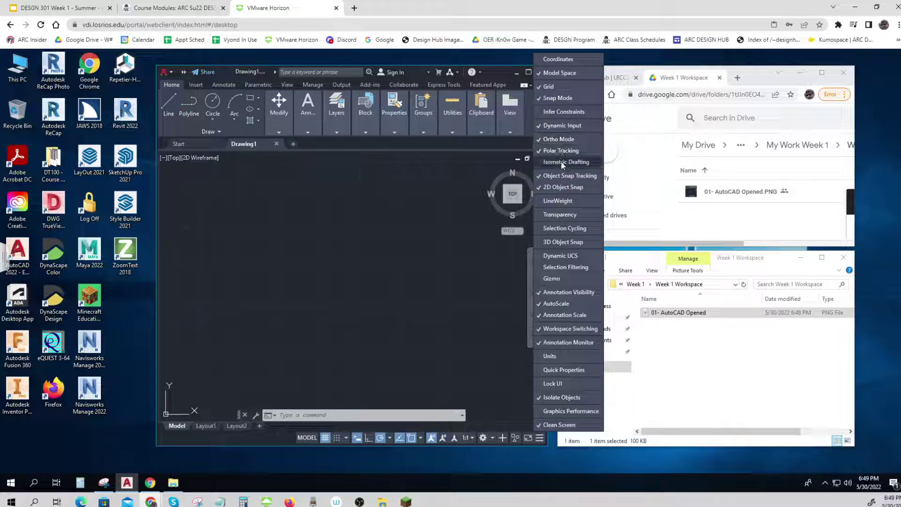
left_click(557, 201)
left_click(564, 291)
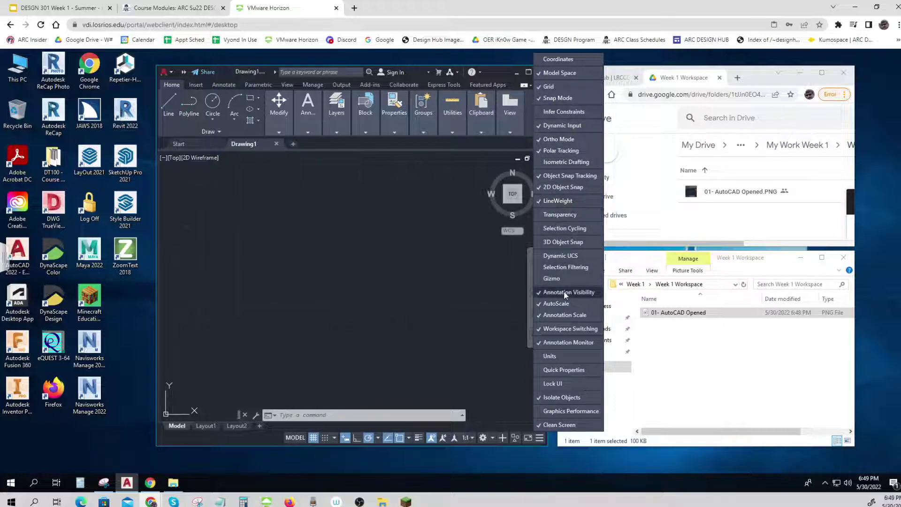
left_click(560, 315)
left_click(556, 342)
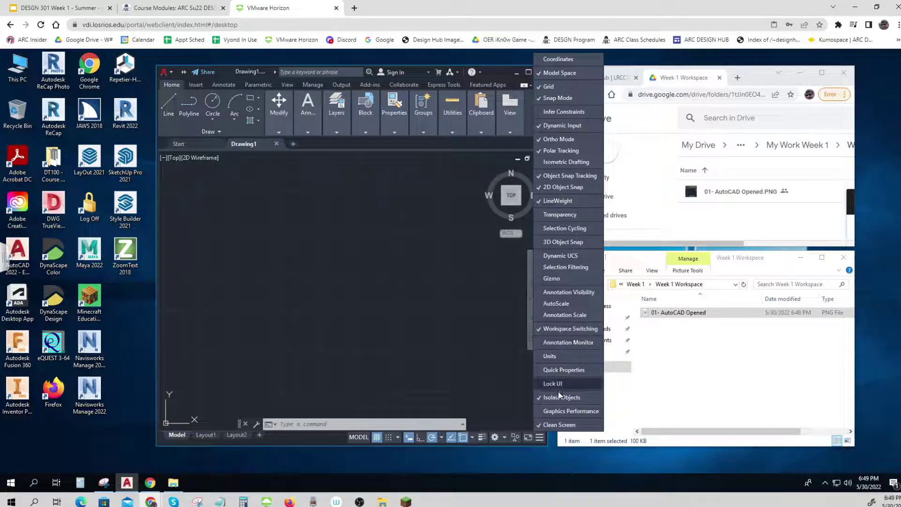
left_click(559, 398)
left_click(559, 425)
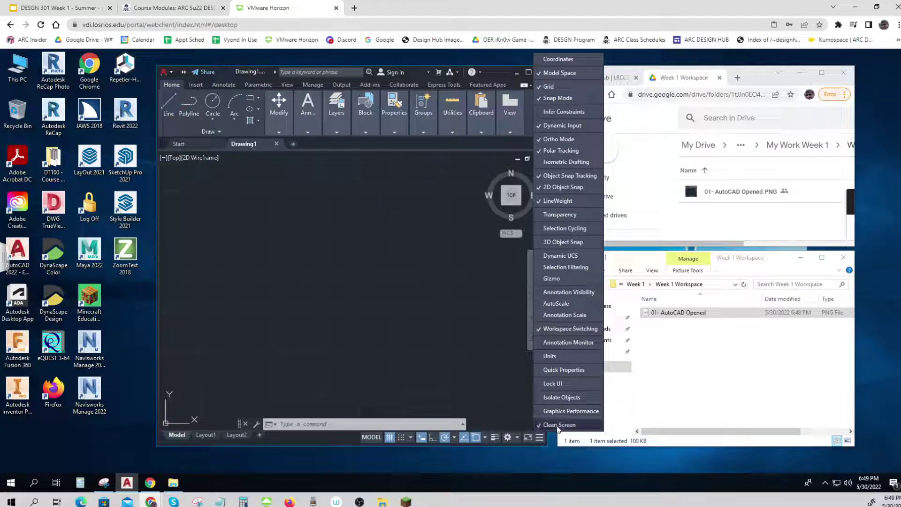
left_click(468, 369)
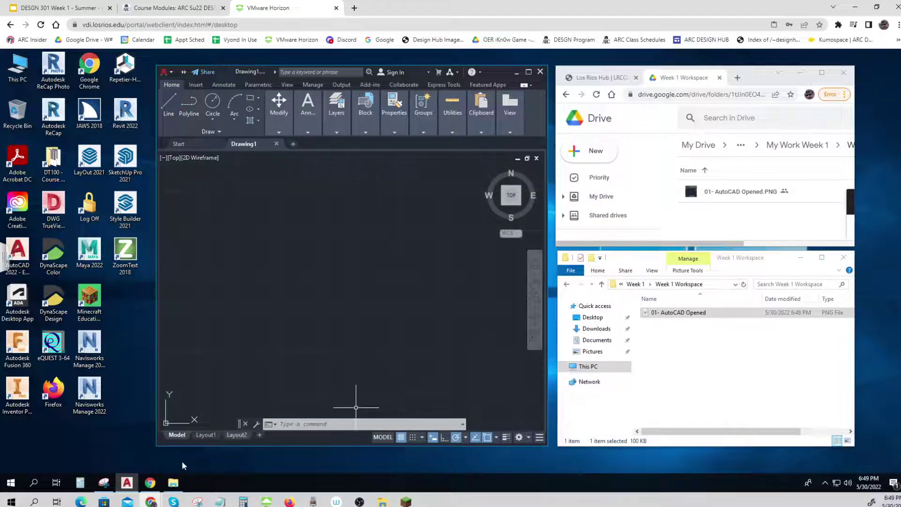
Step: Take a new Snipping Tool snip of the customized AutoCAD window
left_click(104, 482)
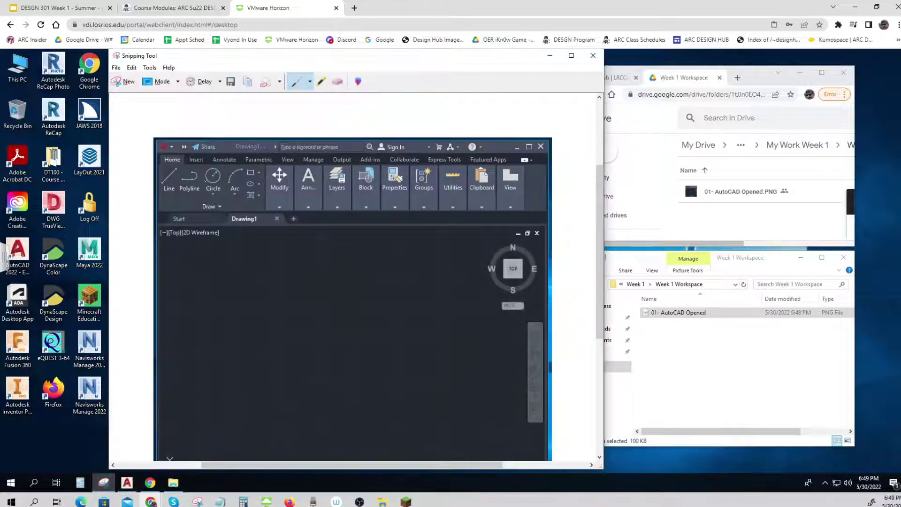
left_click(125, 82)
left_click_drag(158, 69, 542, 436)
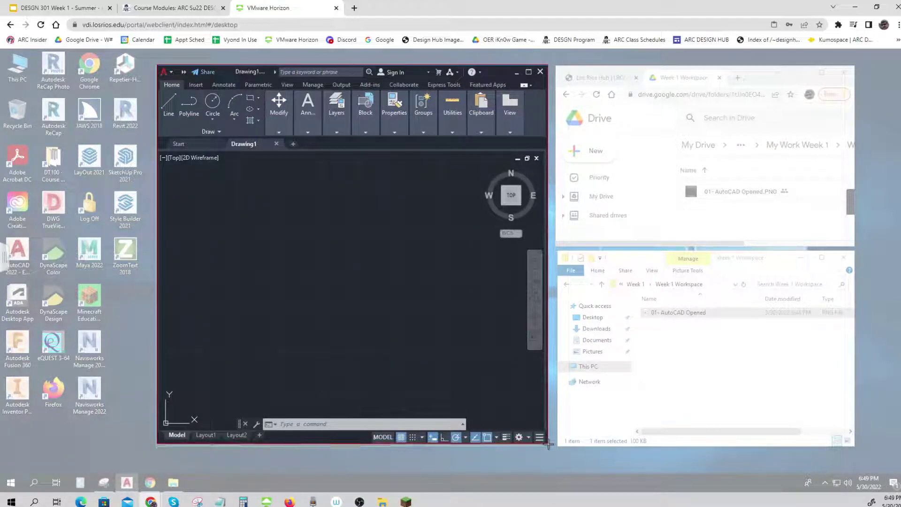
left_click_drag(543, 436, 545, 447)
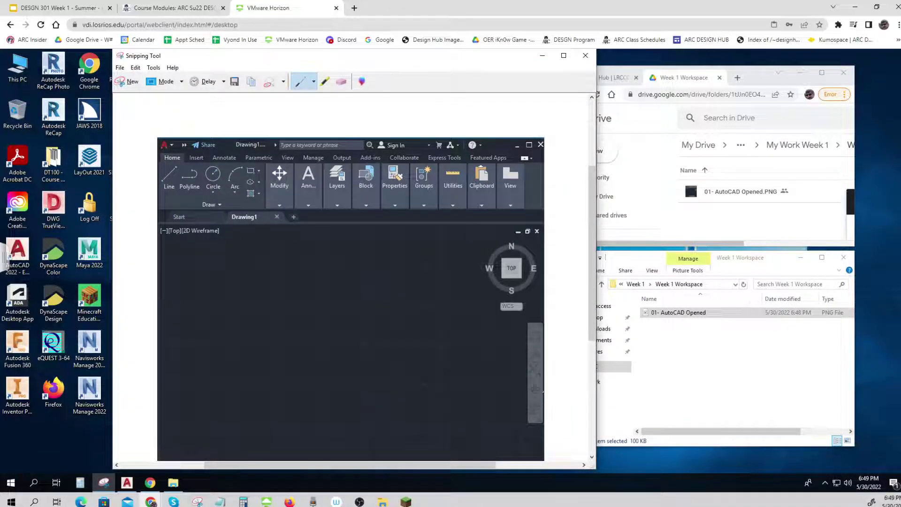
Step: Save the new snip as PNG '02-Customize' in Week 1 Workspace
left_click(120, 67)
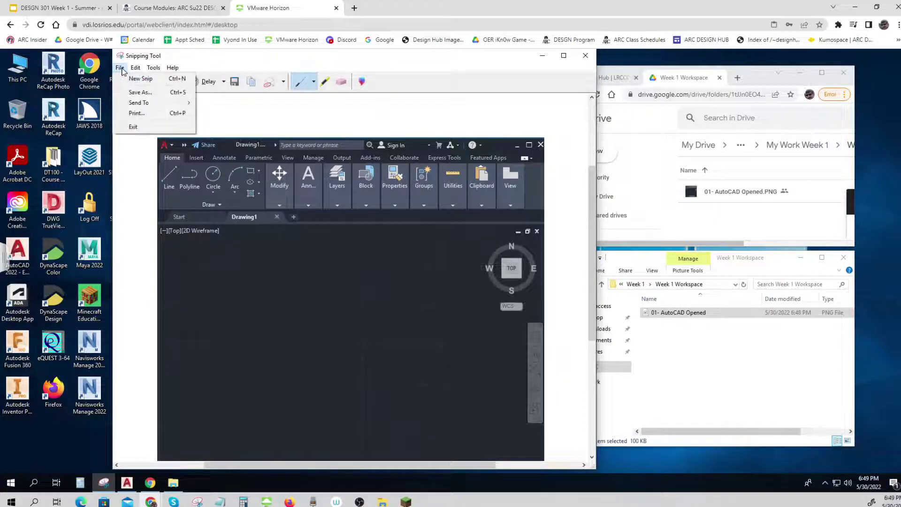
left_click(137, 93)
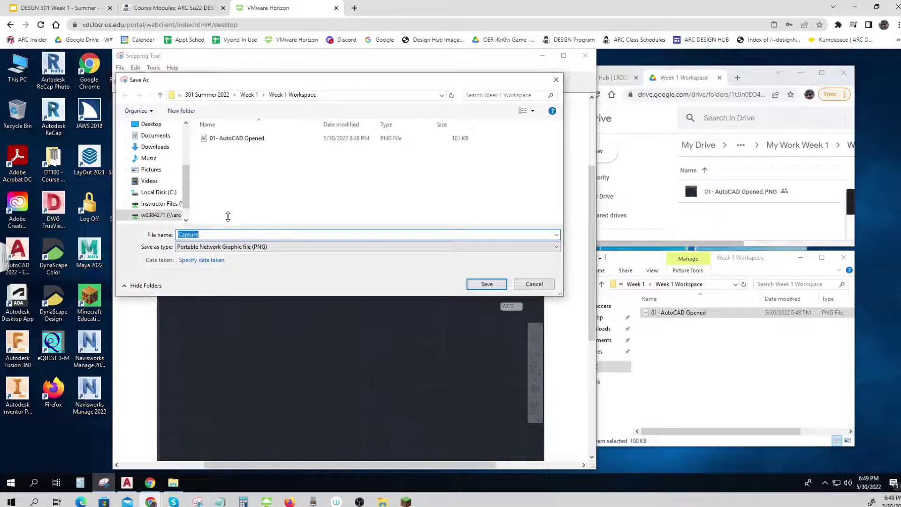
type("02-Customize")
left_click(487, 284)
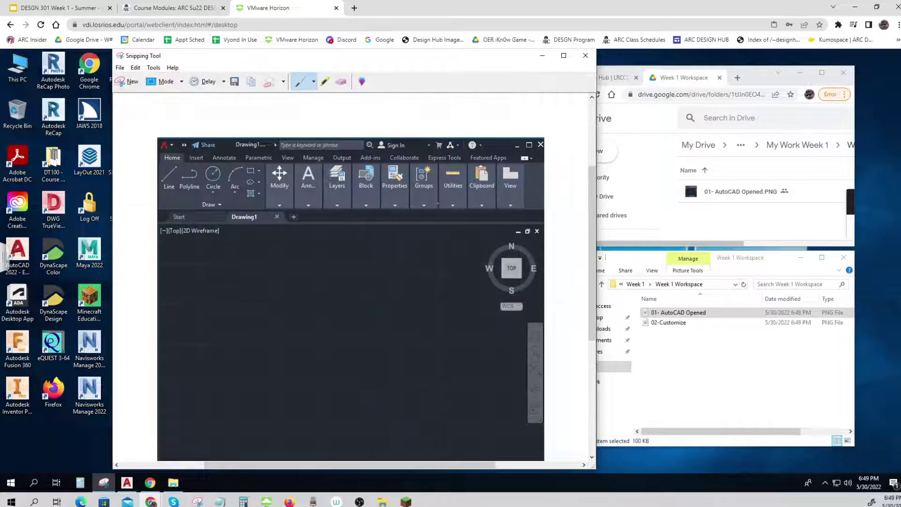
Step: Preview 02-Customize in Paint, then drag it into the Drive Week 1 Workspace folder
left_click(542, 56)
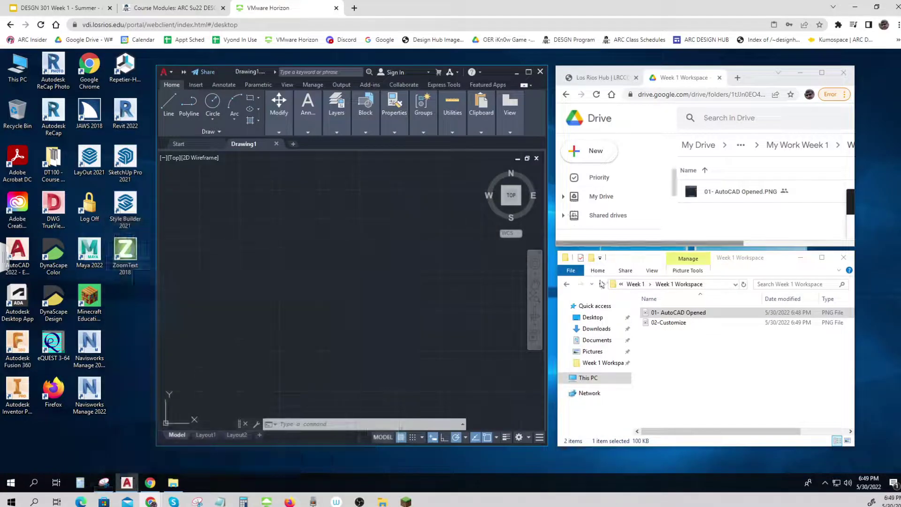
left_click(672, 324)
double_click(674, 324)
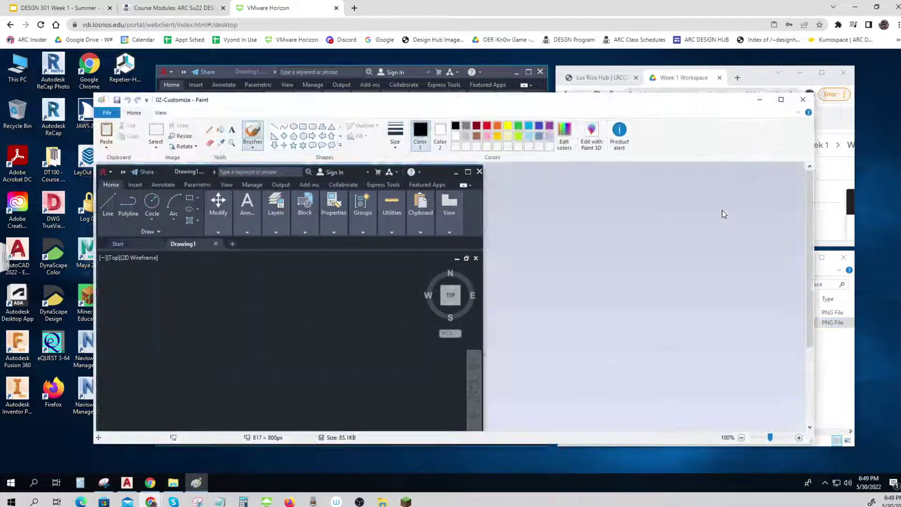
left_click(760, 99)
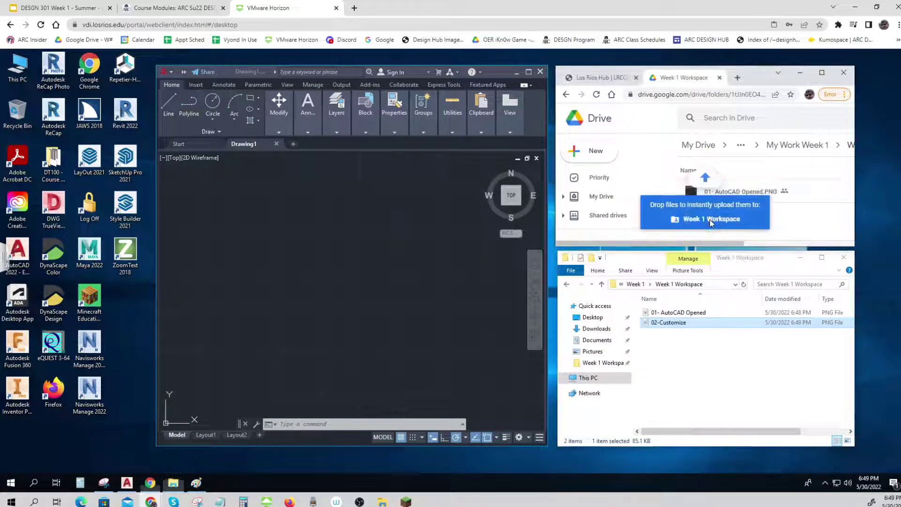
left_click_drag(700, 283, 709, 220)
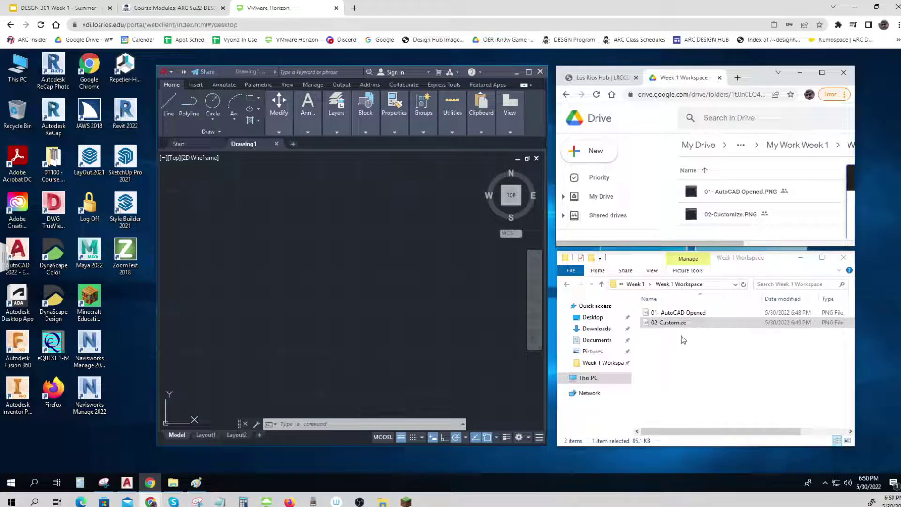
key("ctrl")
key("ctrl")
key("ctrl")
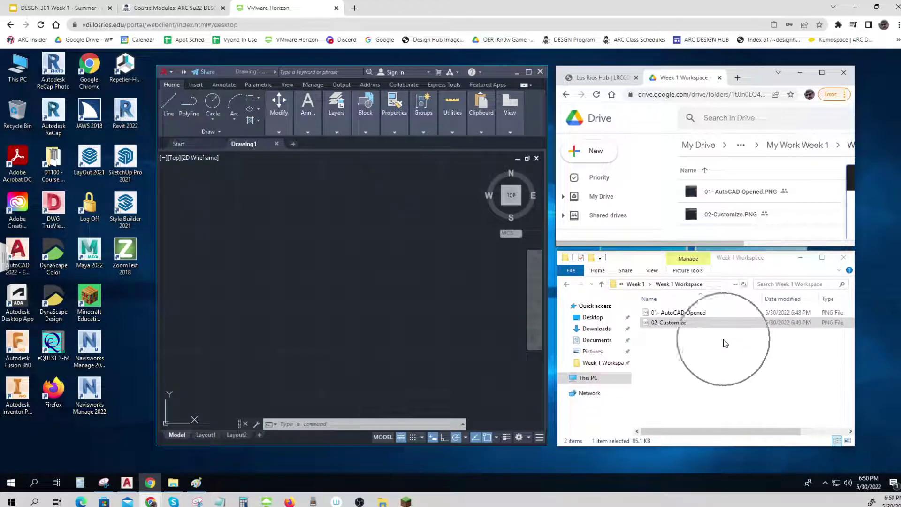
key("ctrl")
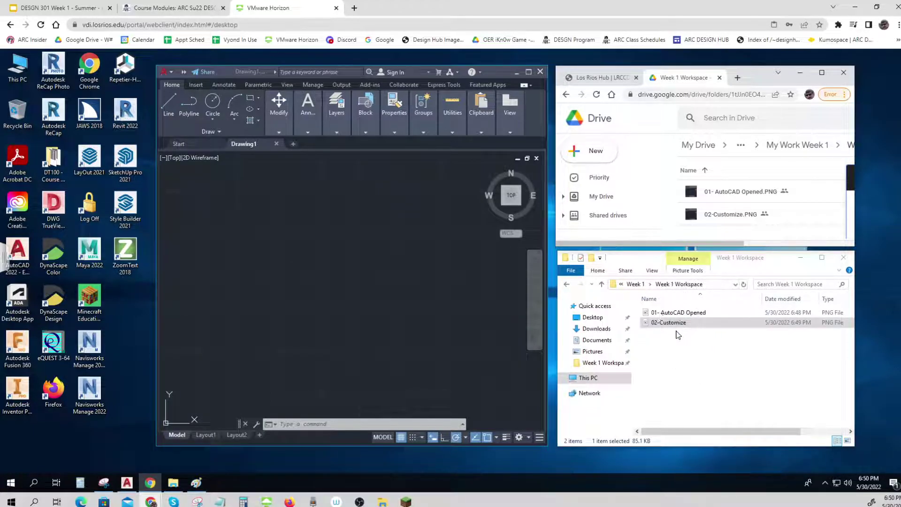